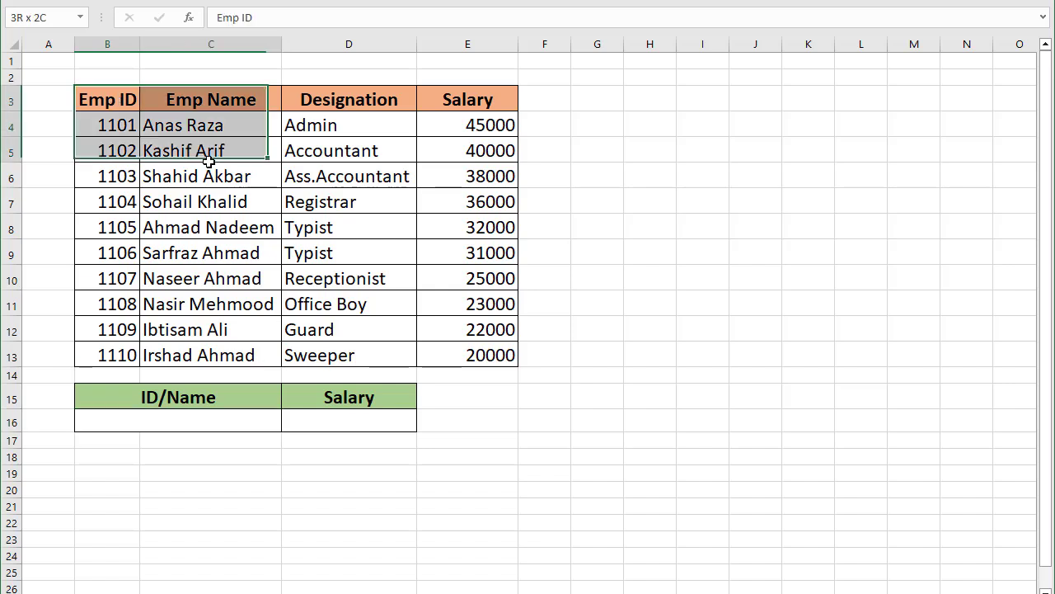
Examine the employee table's column headings and the ID/Name and Salary lookup cells B16 and D16.
left_click(99, 98)
left_click(203, 100)
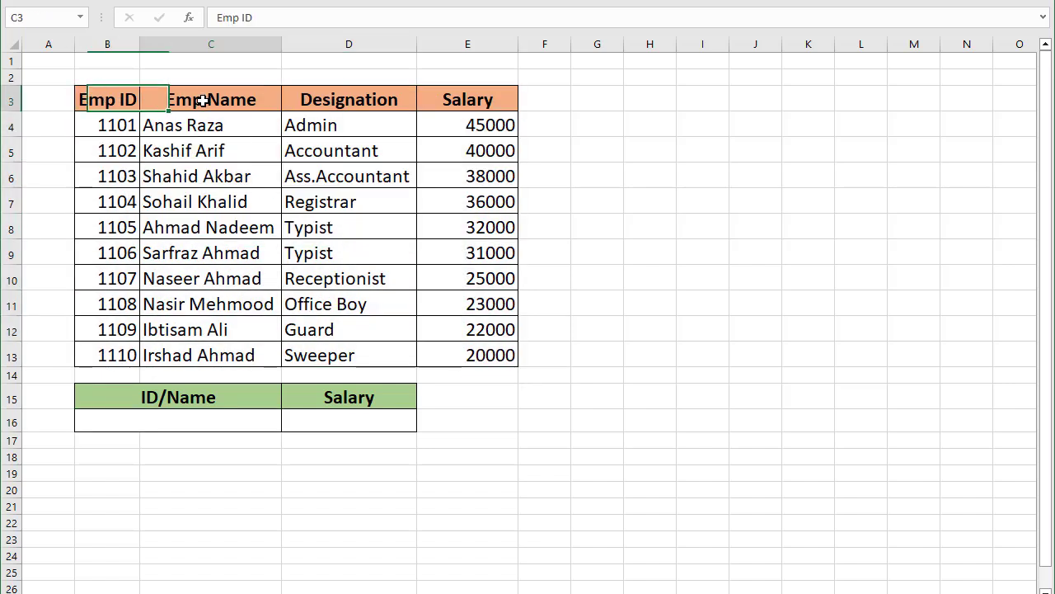
left_click(330, 102)
left_click(427, 95)
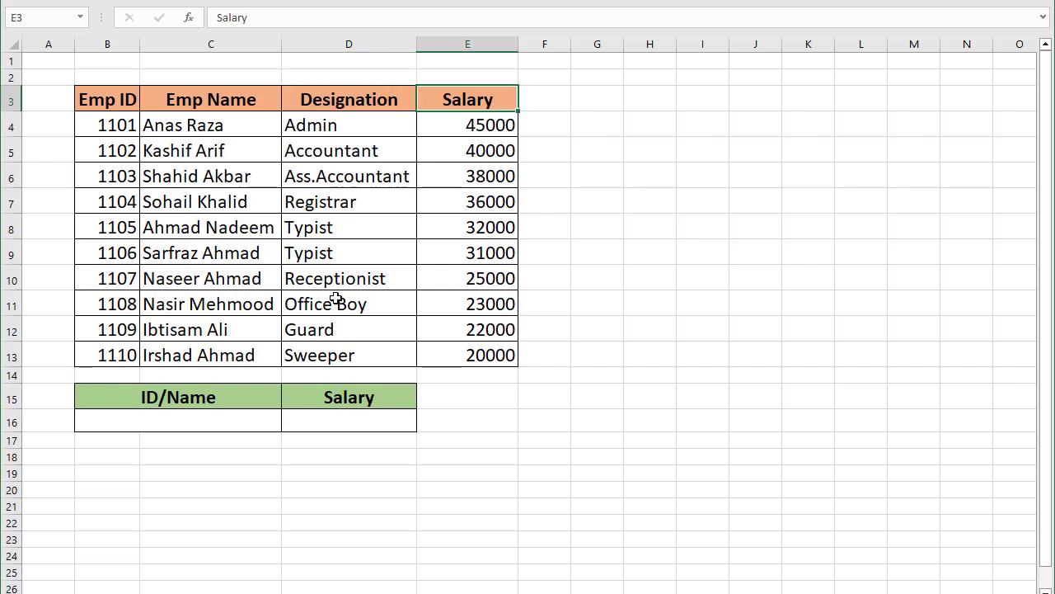
left_click(185, 419)
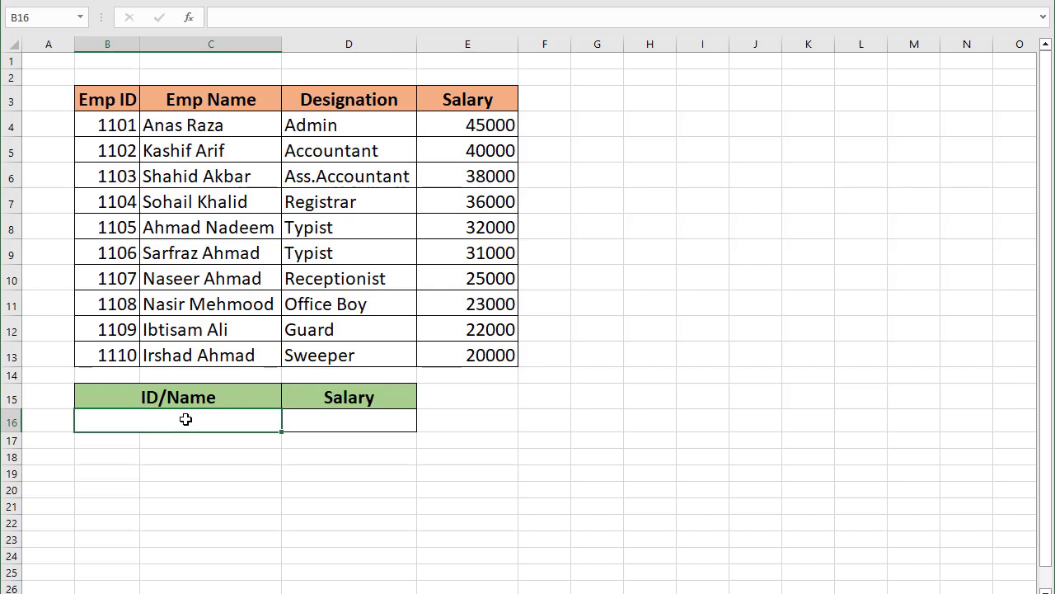
left_click(361, 424)
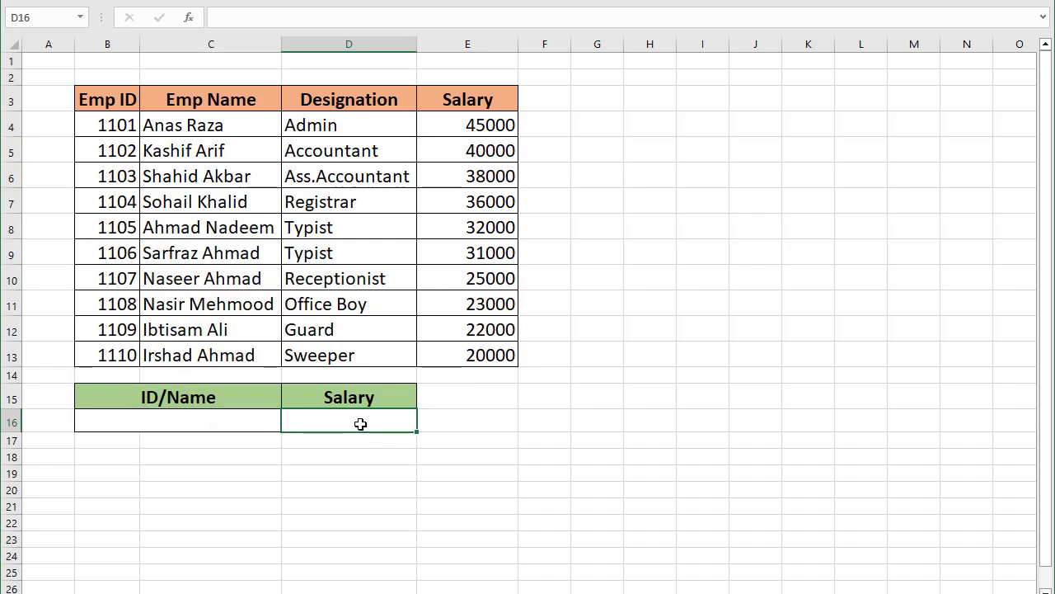
left_click(169, 425)
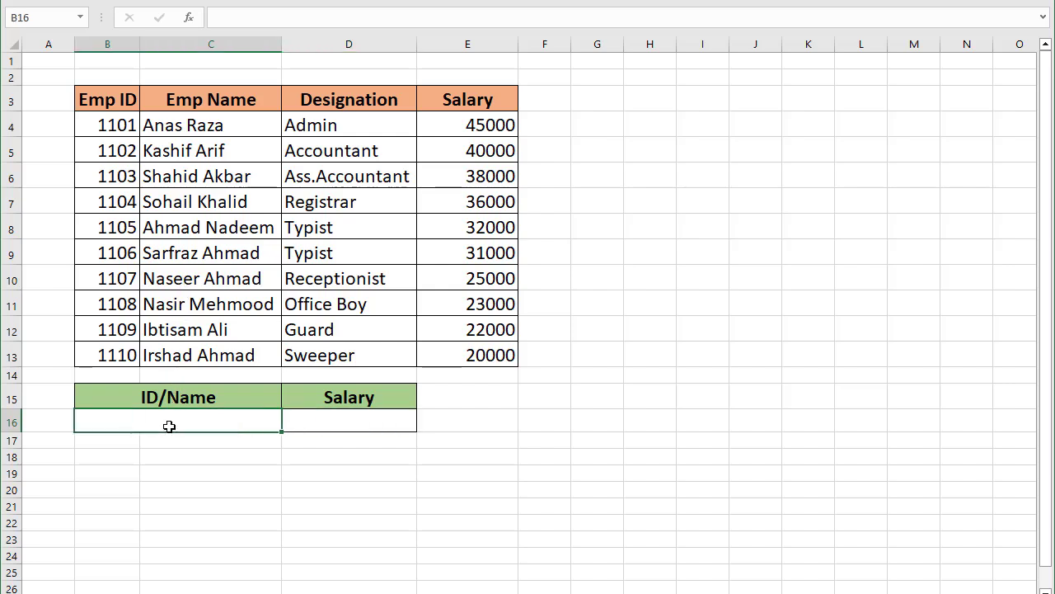
left_click(319, 423)
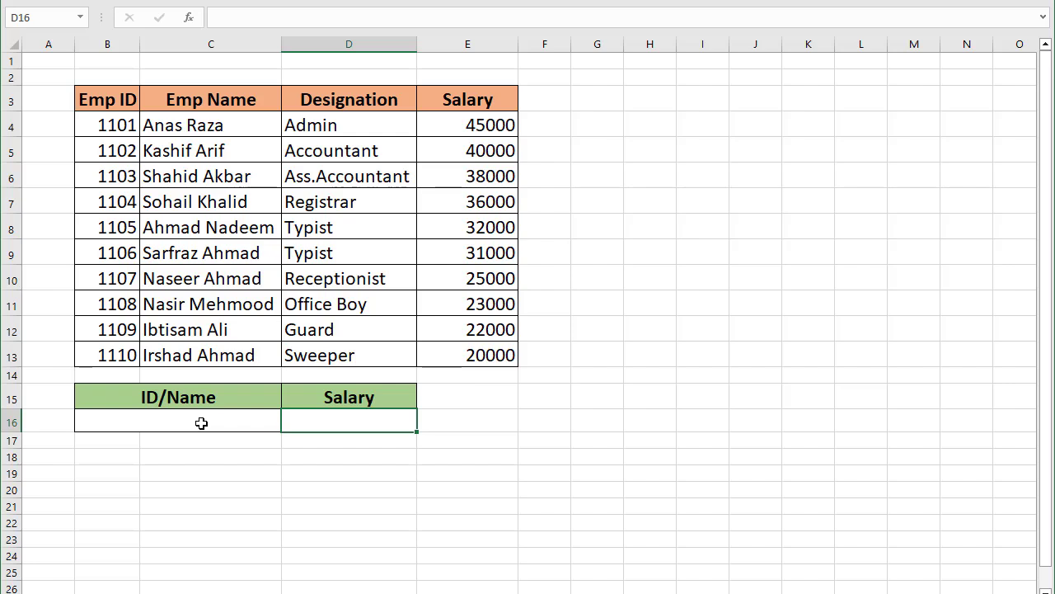
Enter the employee ID from row 8 in the ID/Name lookup cell B16.
left_click(201, 423)
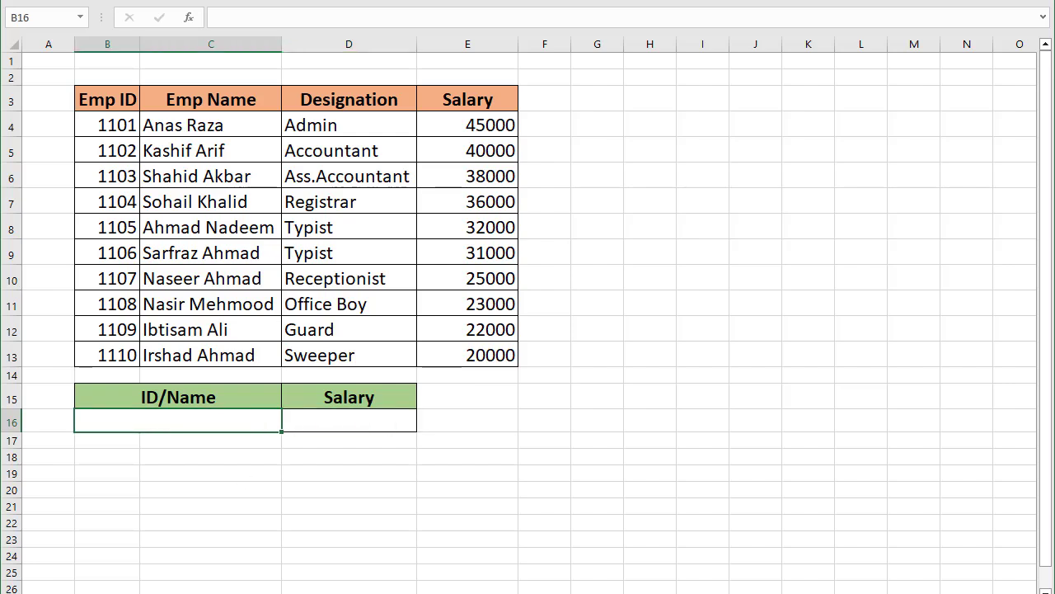
type("1105")
key("Tab")
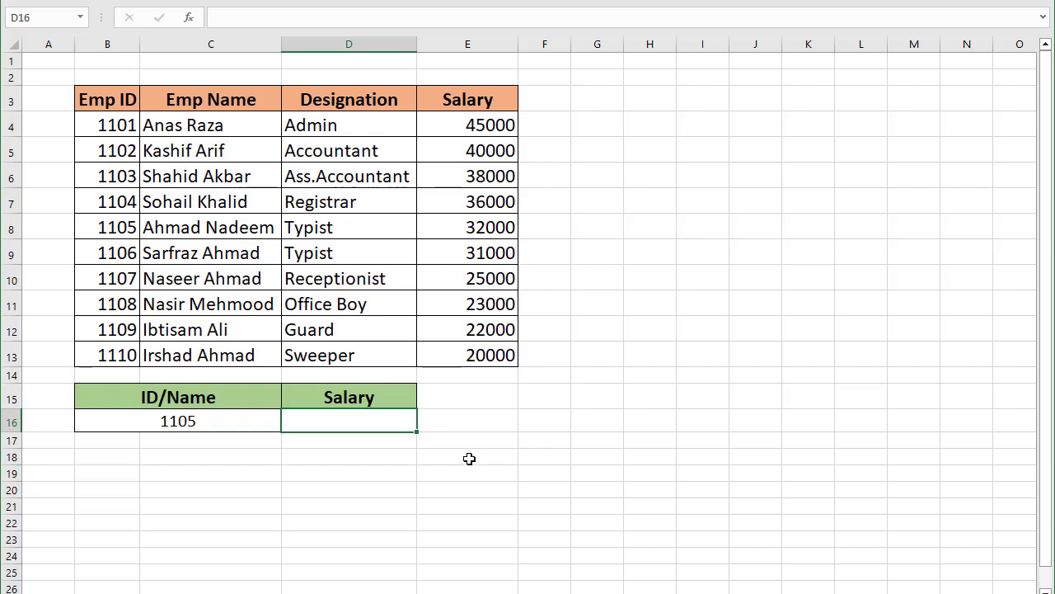
Begin an IF formula in the Salary cell D16 with ISTEXT(B16) as its logical test.
type("=if")
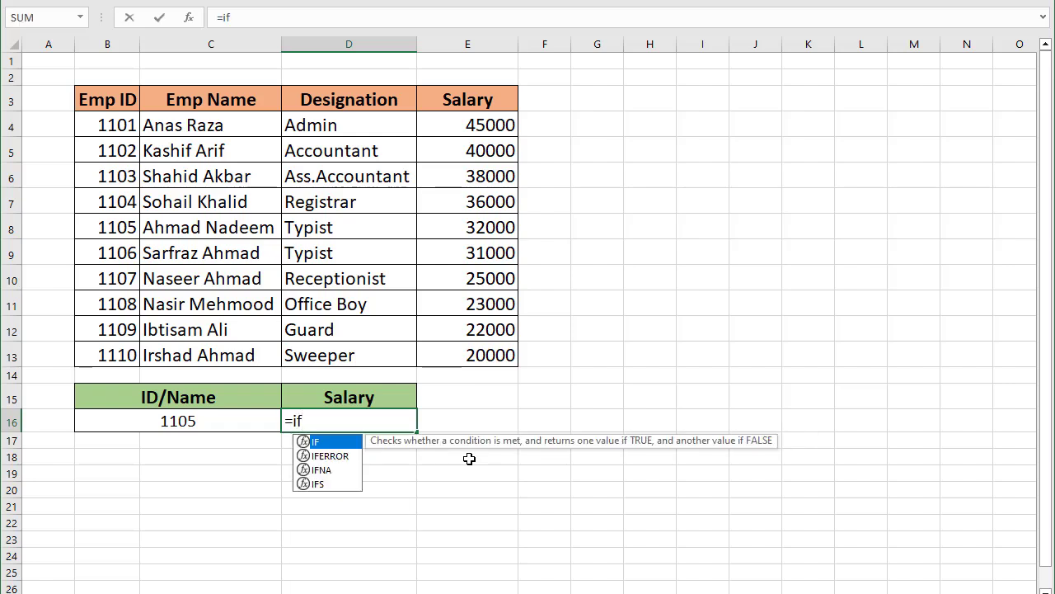
type("(")
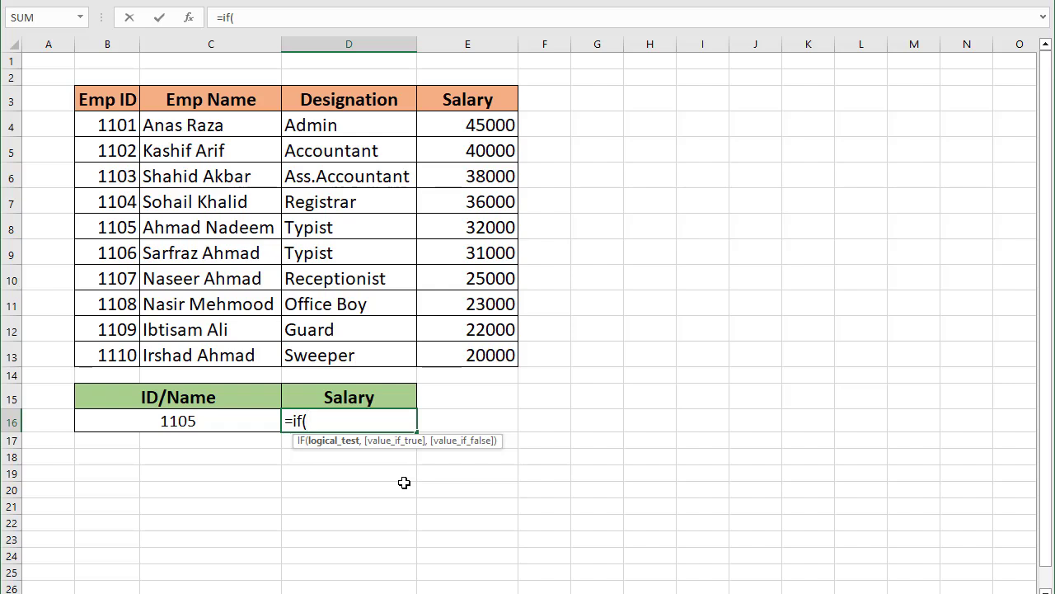
type("ist")
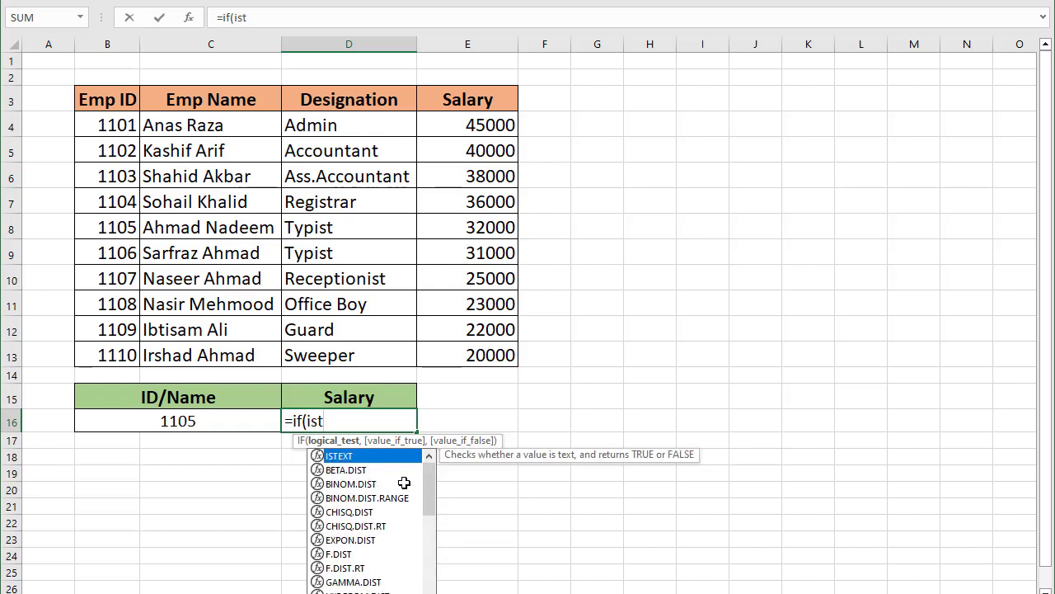
key("Tab")
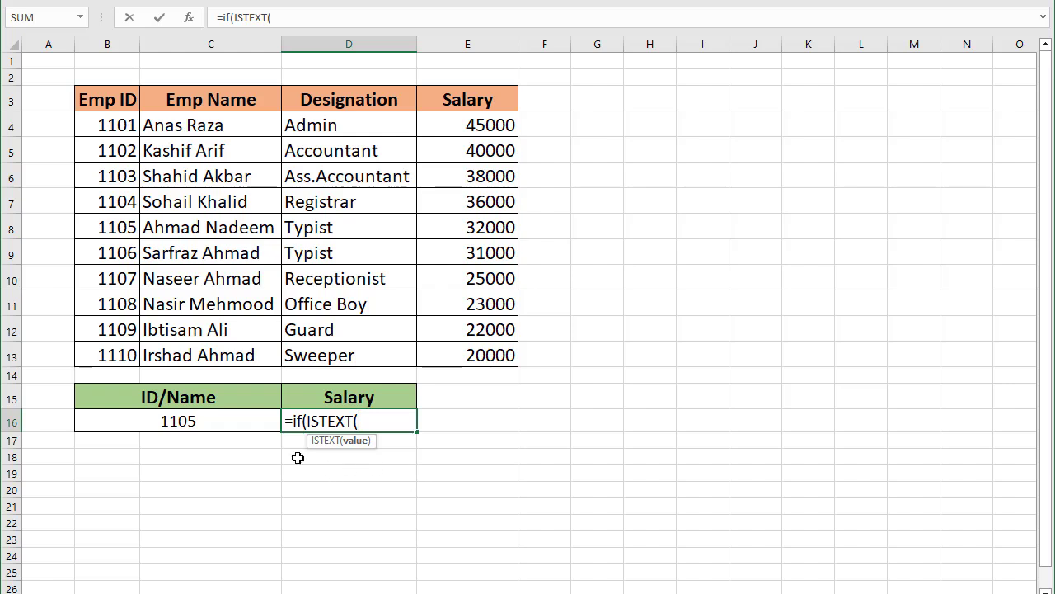
left_click(168, 422)
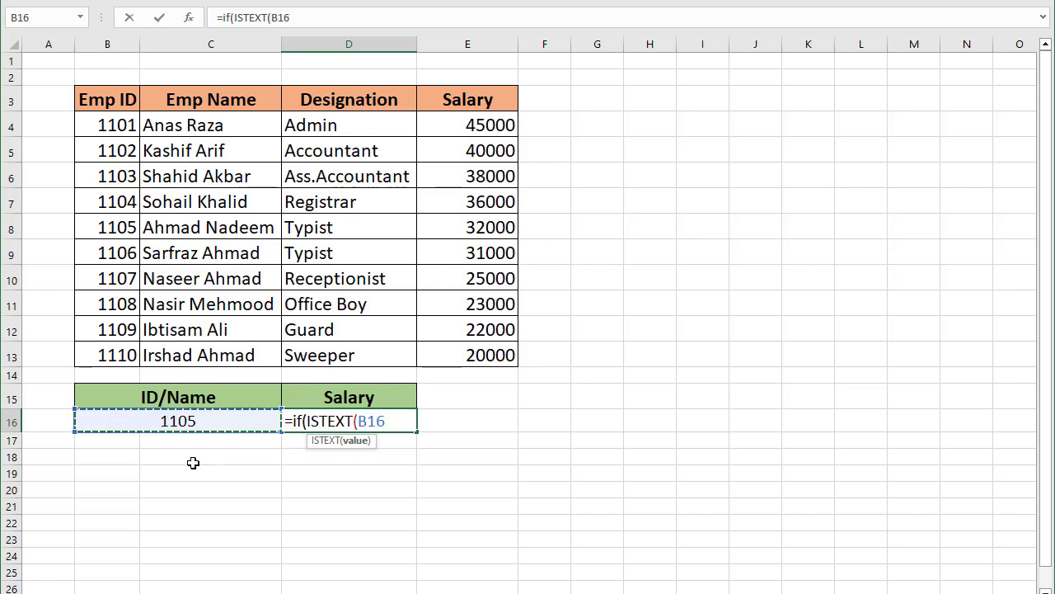
type(")")
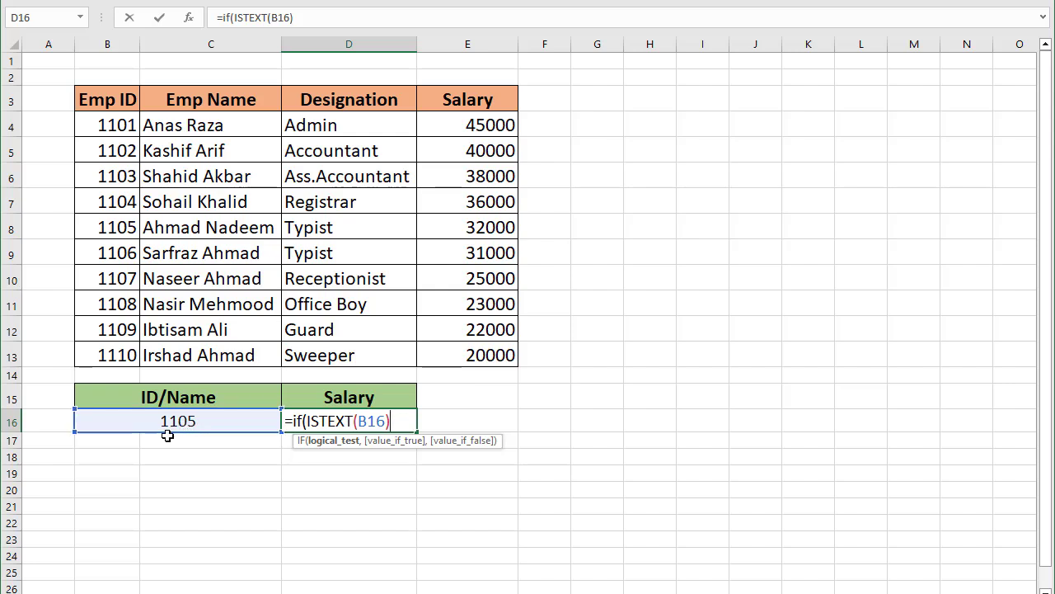
type(",")
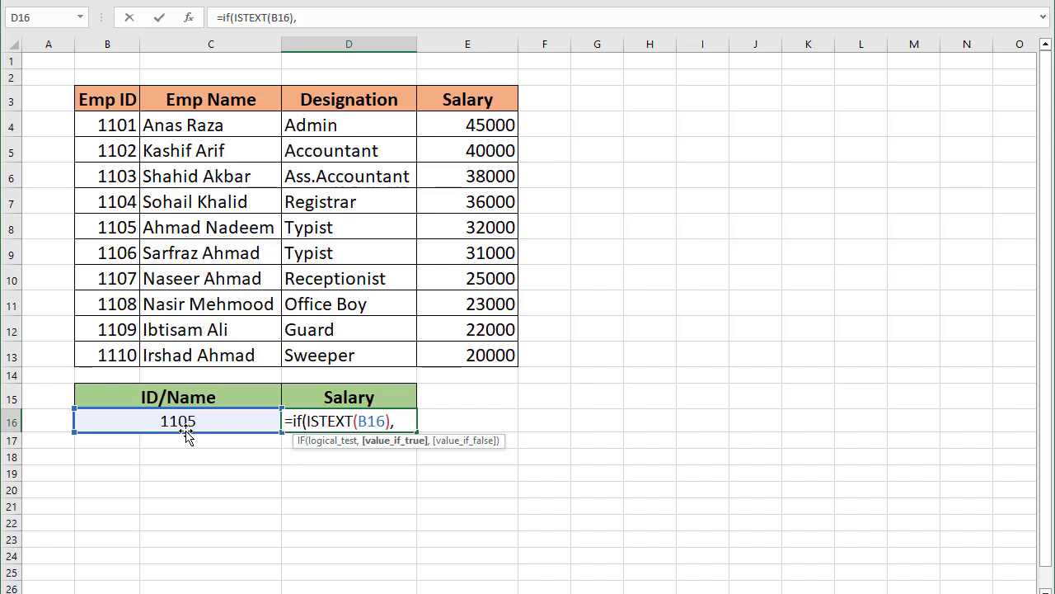
Add VLOOKUP(B16,C4:E13,3,0) as the IF formula's value if true, for lookups by employee name.
type("vl")
key("Tab")
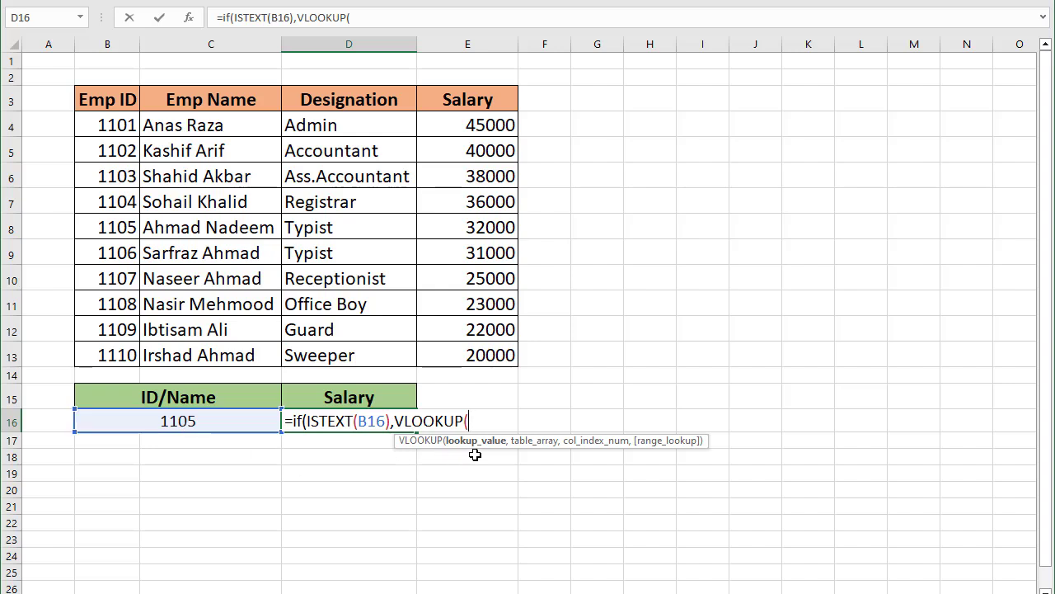
left_click(204, 422)
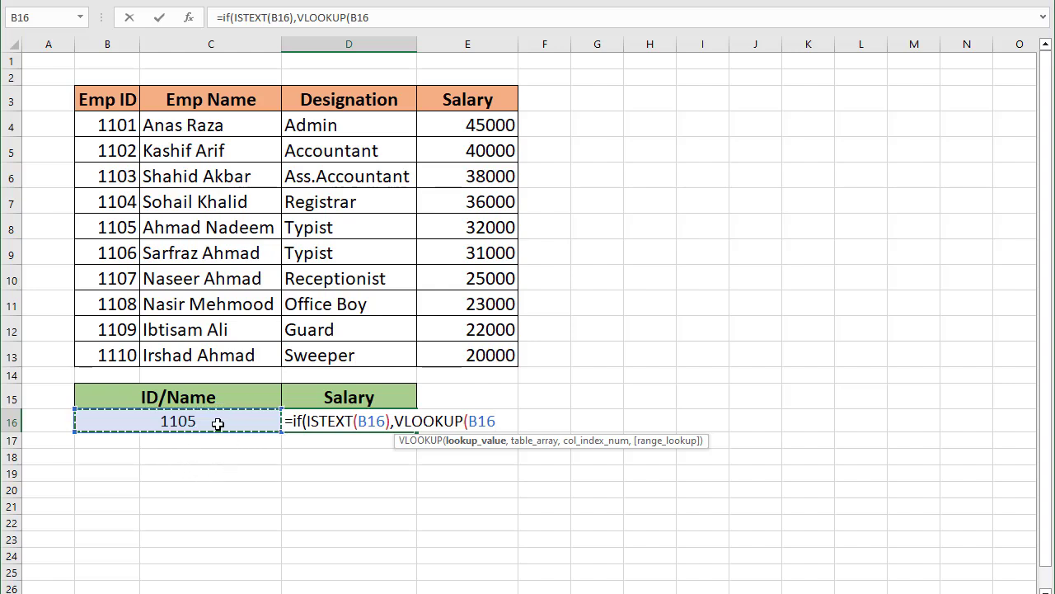
type(",")
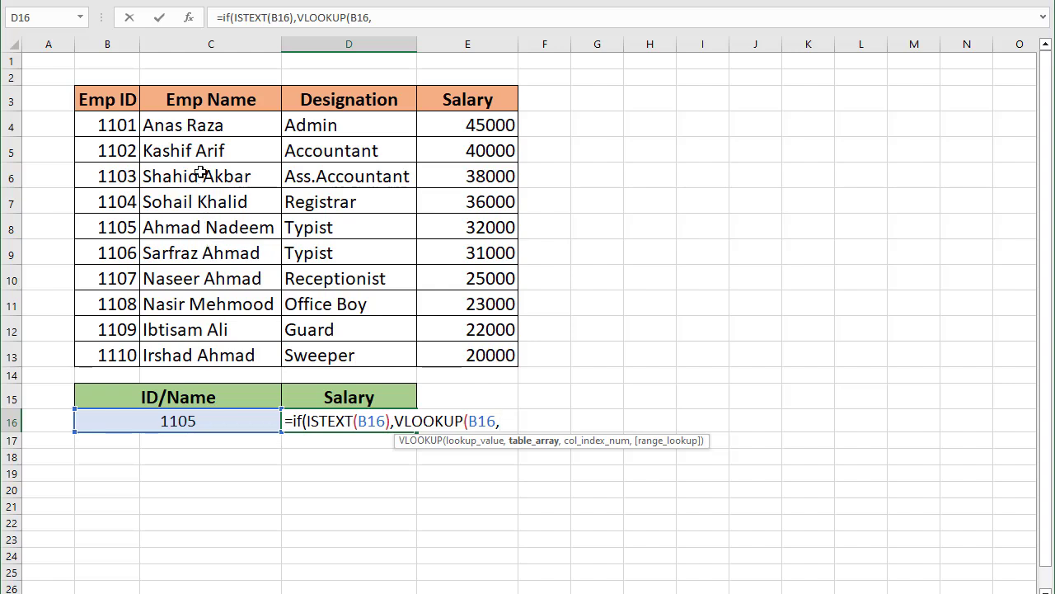
left_click_drag(180, 126, 467, 354)
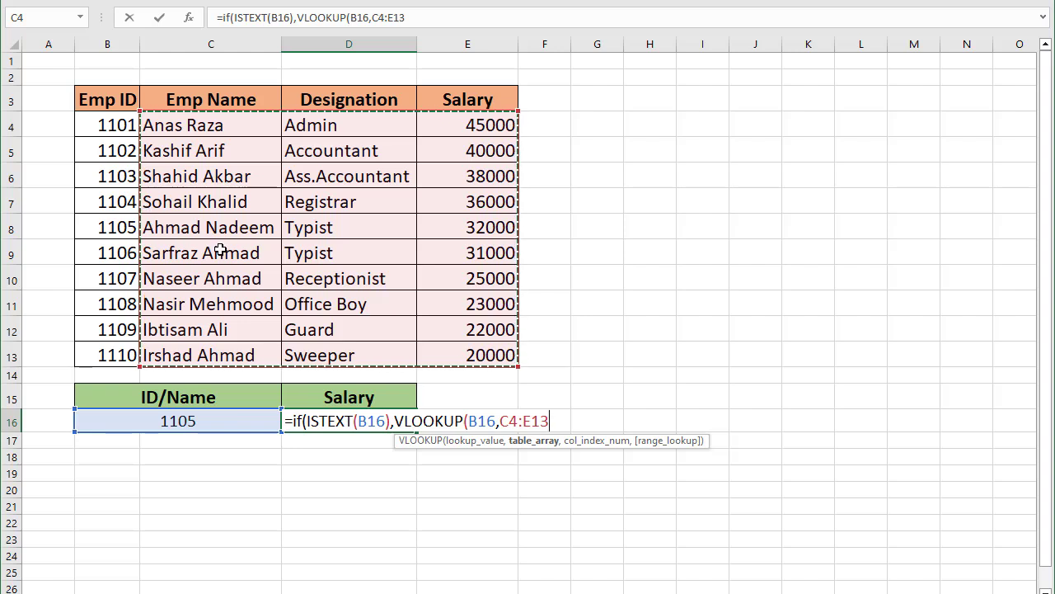
type(",")
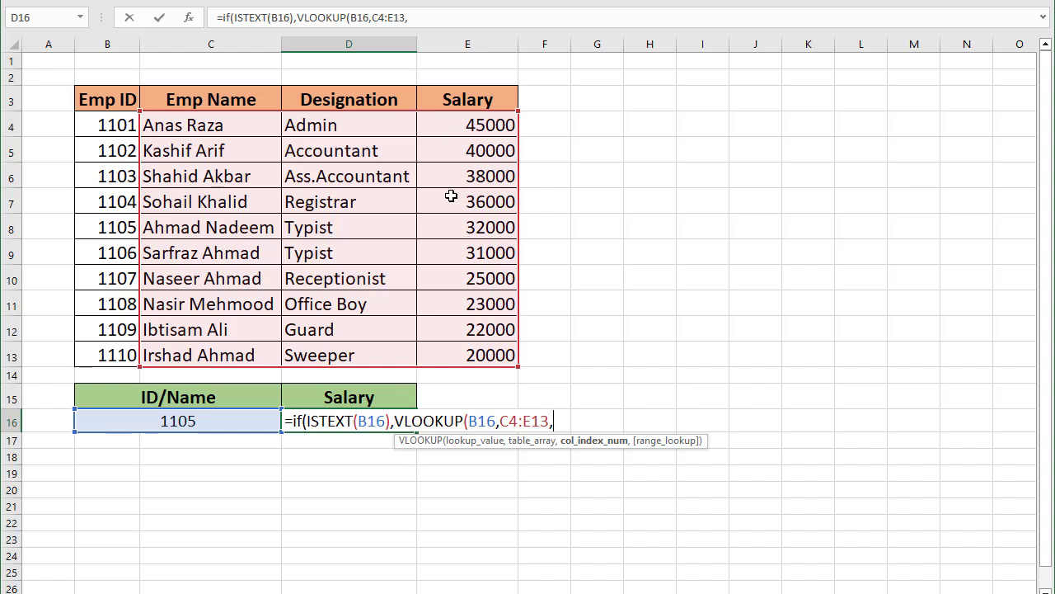
type("3,")
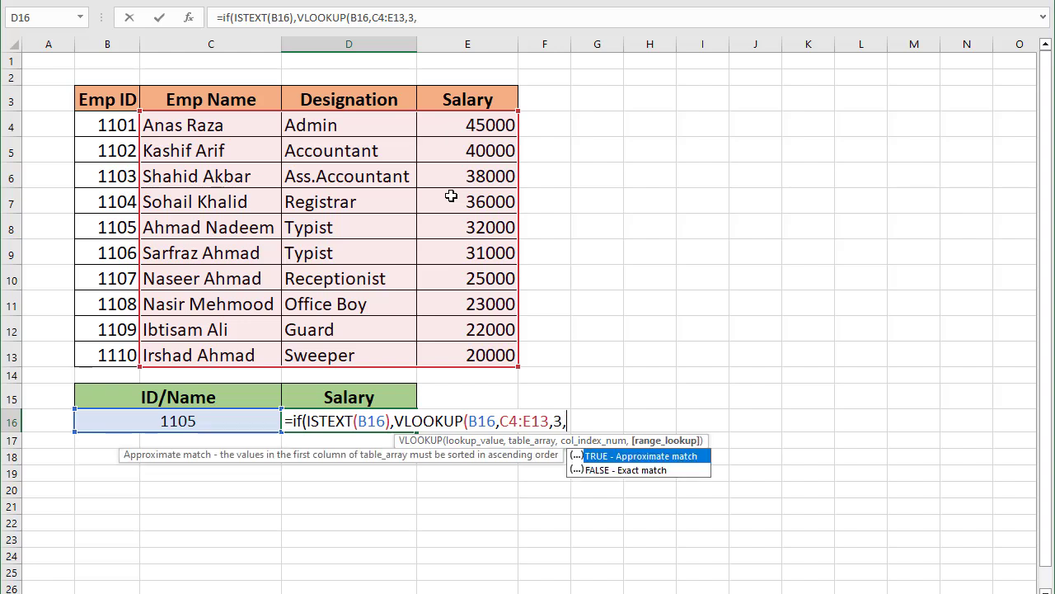
type("0)")
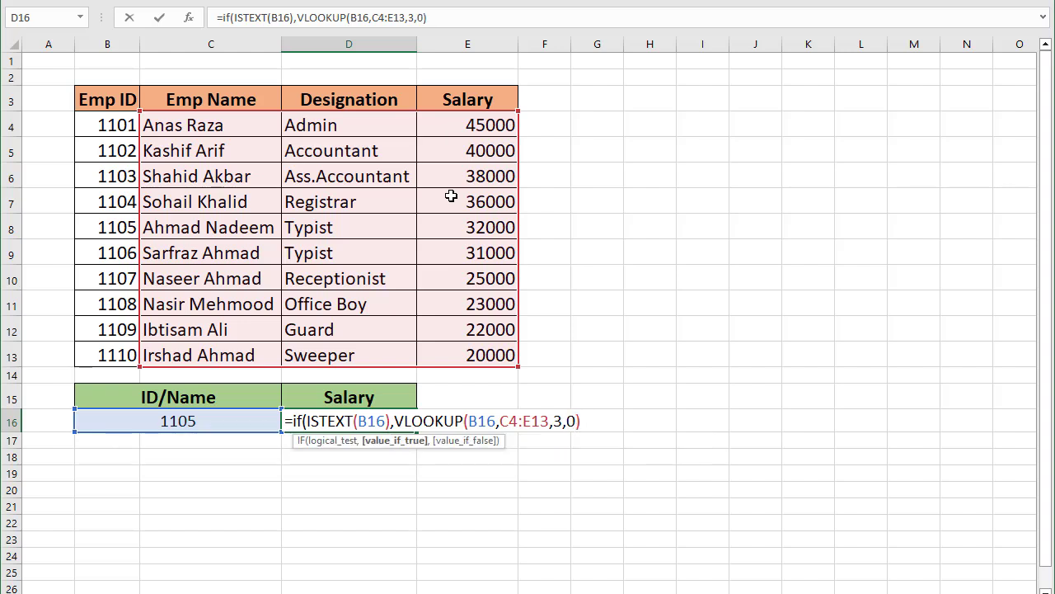
type(",")
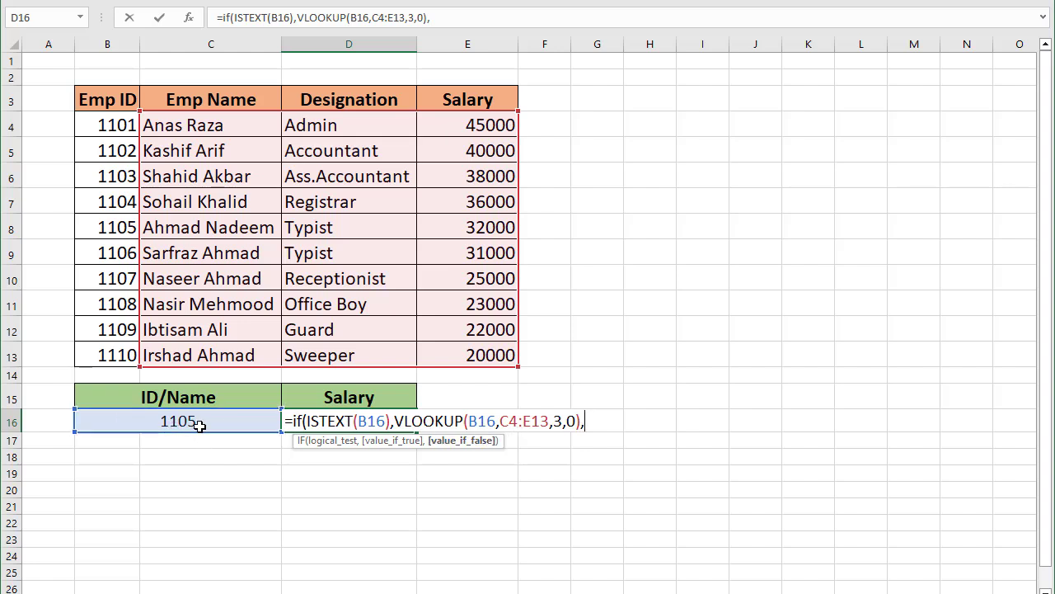
Add VLOOKUP(B16,B4:E13,4,0) as the value if false, for lookups by employee ID, and complete the formula.
type("vl")
double_click(644, 457)
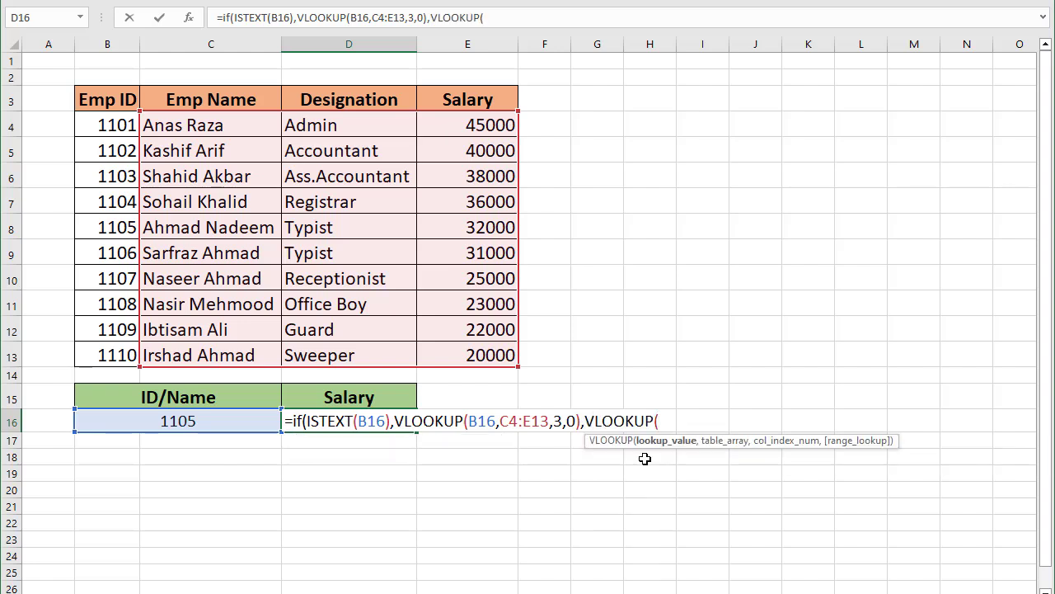
left_click(188, 429)
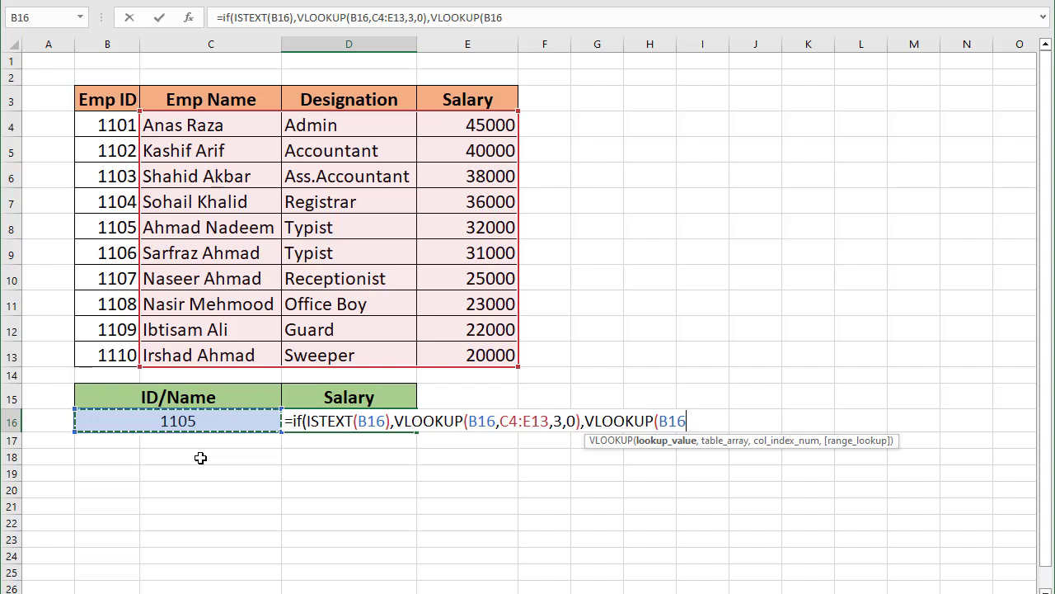
type(",")
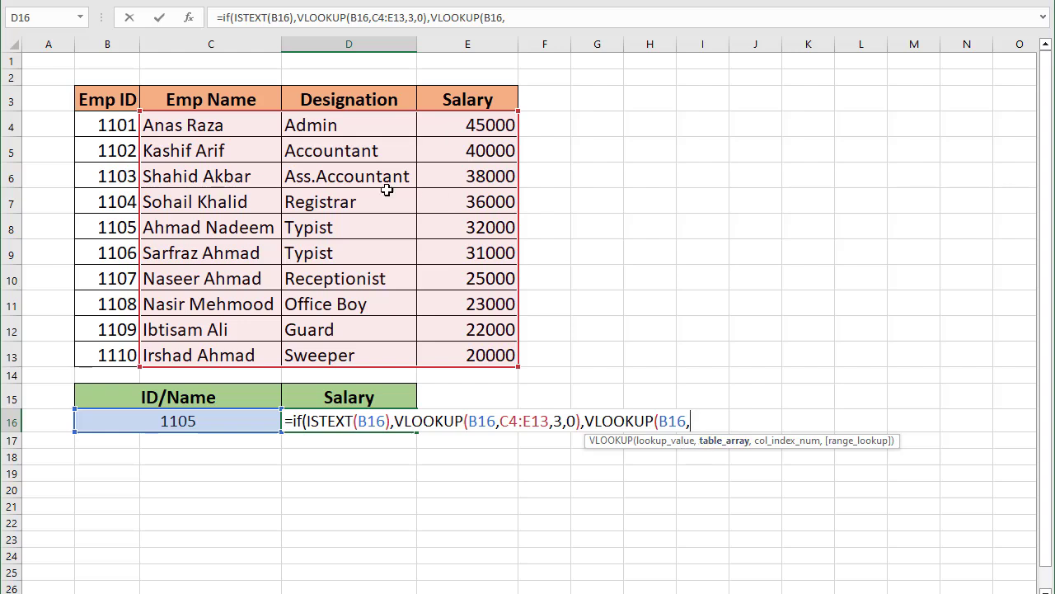
left_click_drag(99, 128, 494, 353)
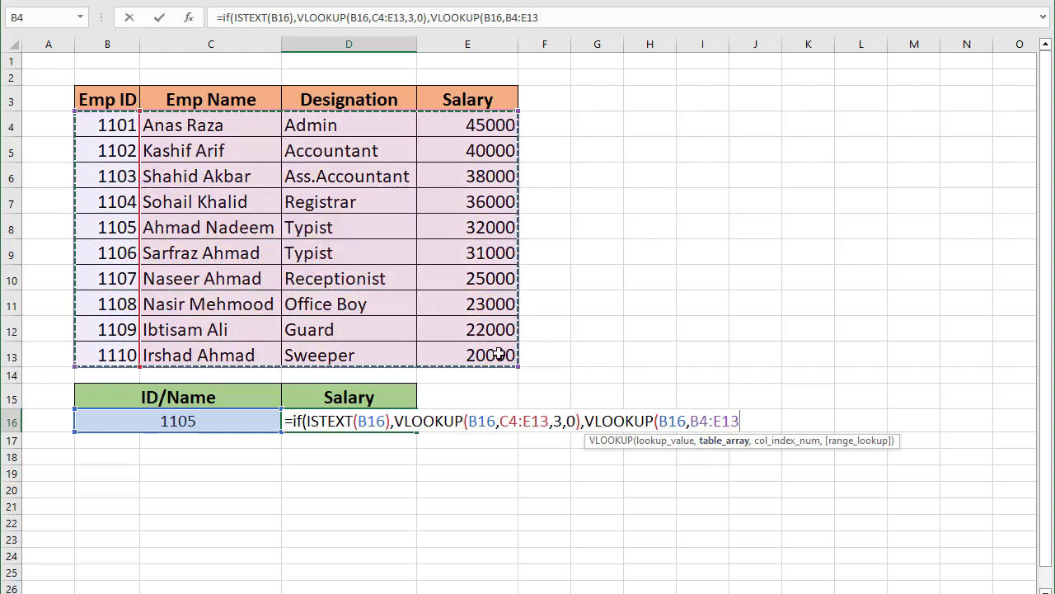
type(",")
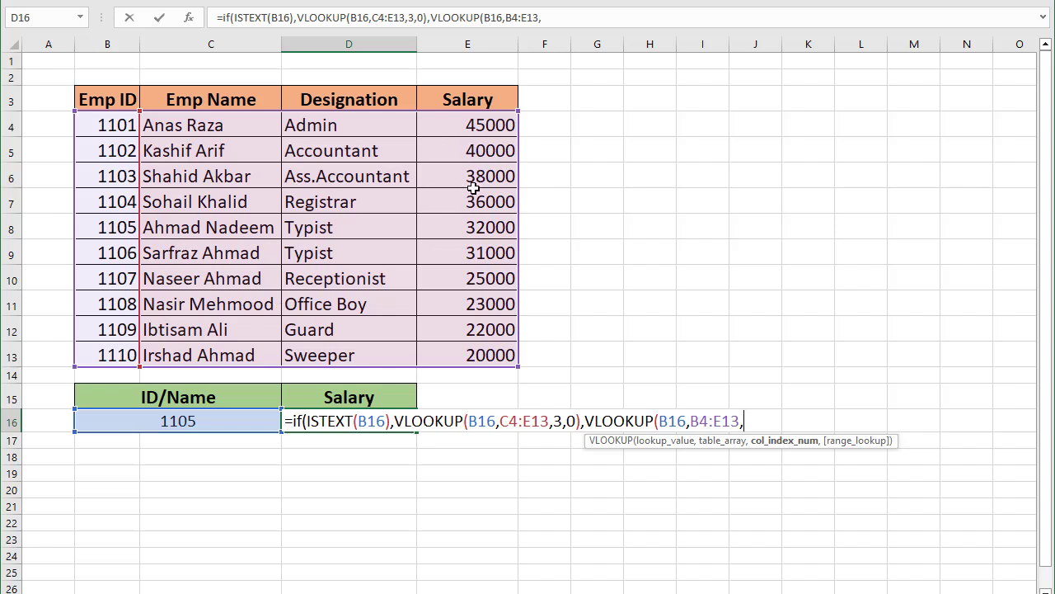
type("4,")
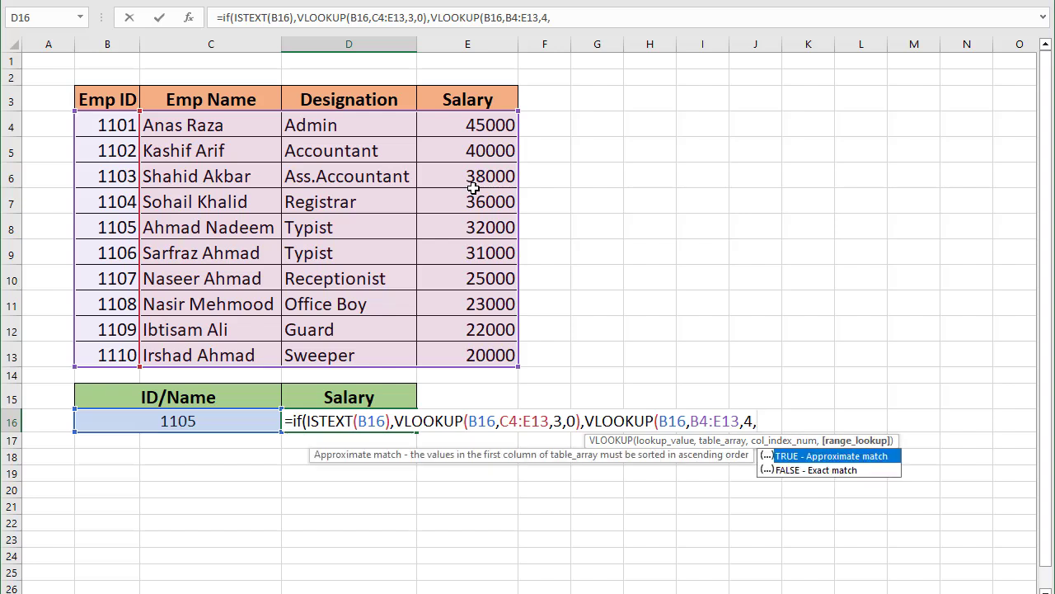
type("0)")
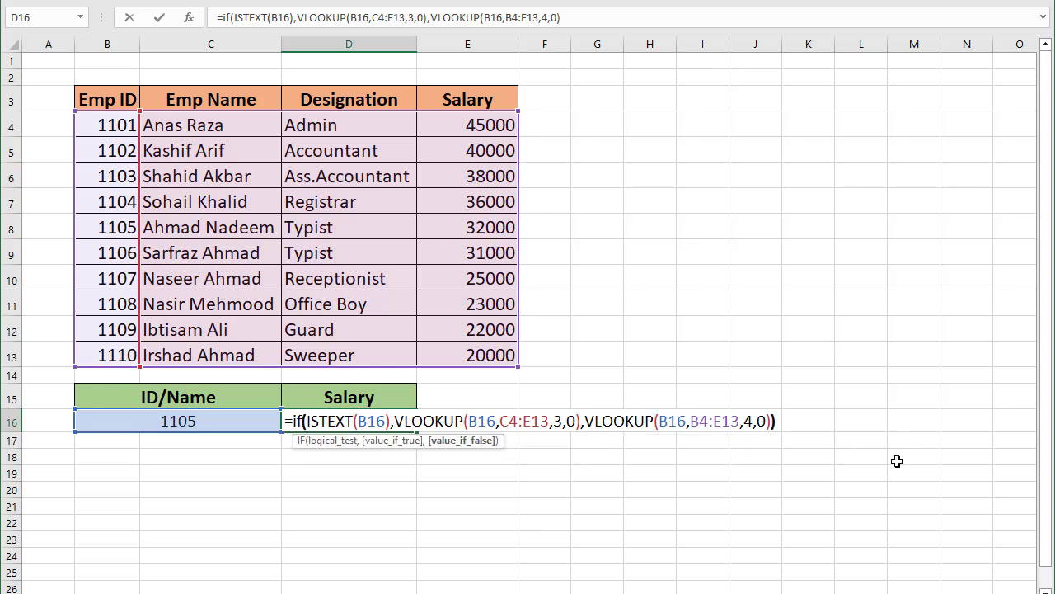
type(")")
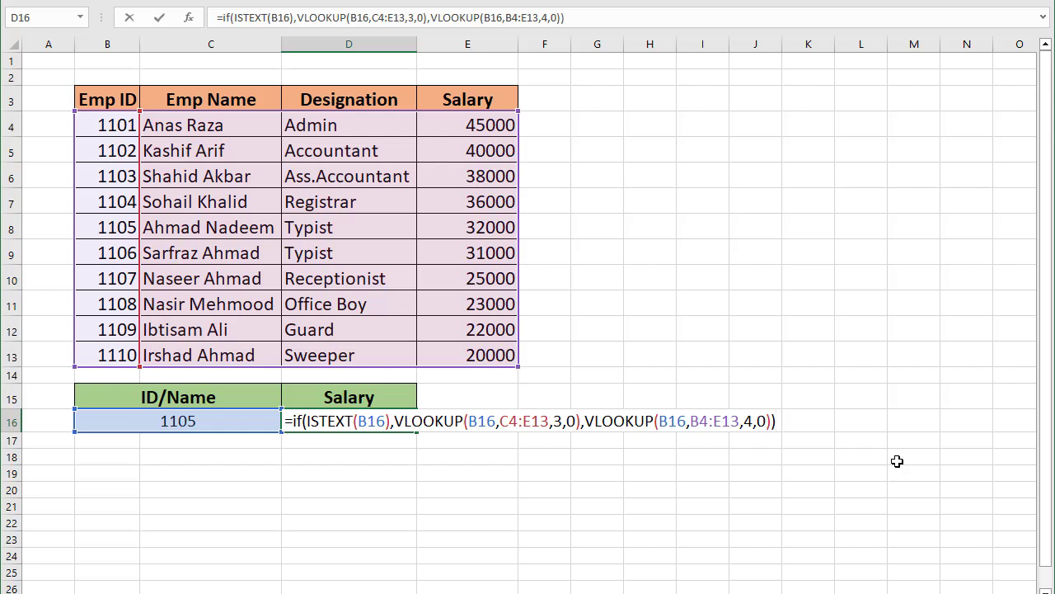
key("Return")
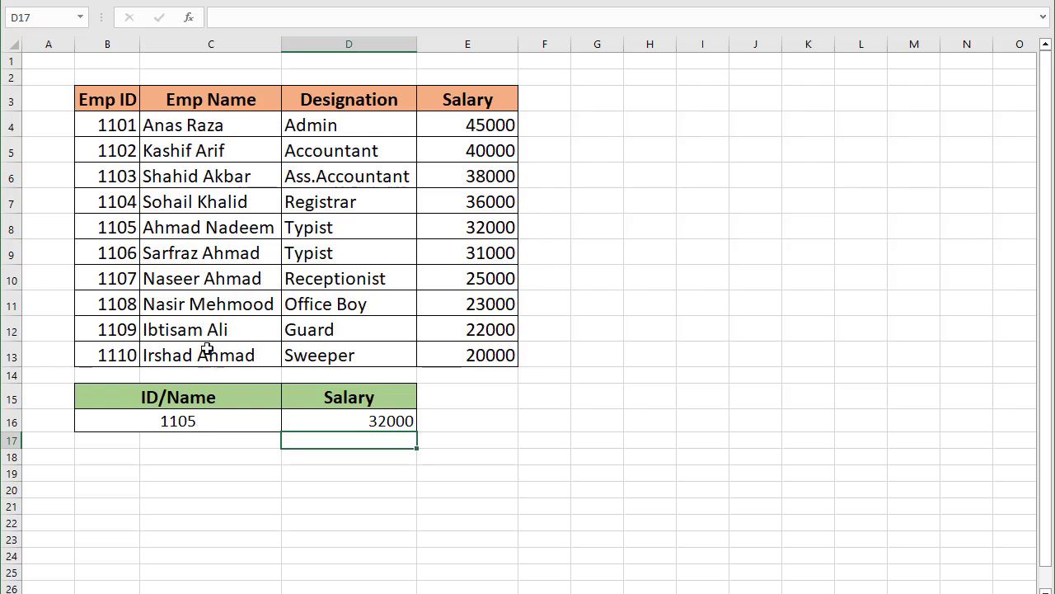
Check the ID and salary in row 8, and test the lookup with the employee ID from row 13 in B16.
left_click(123, 227)
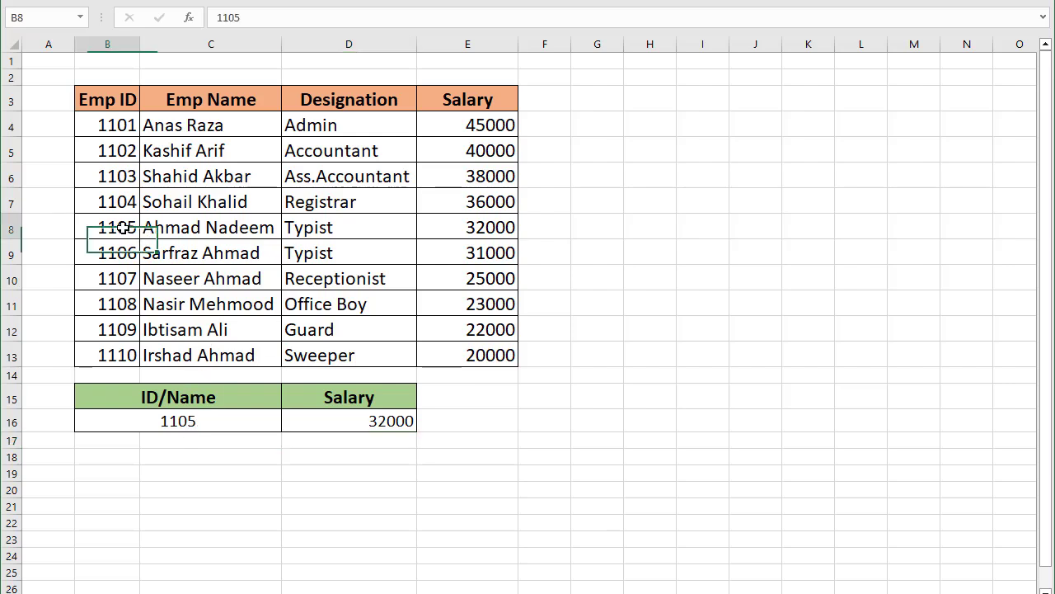
left_click(476, 230)
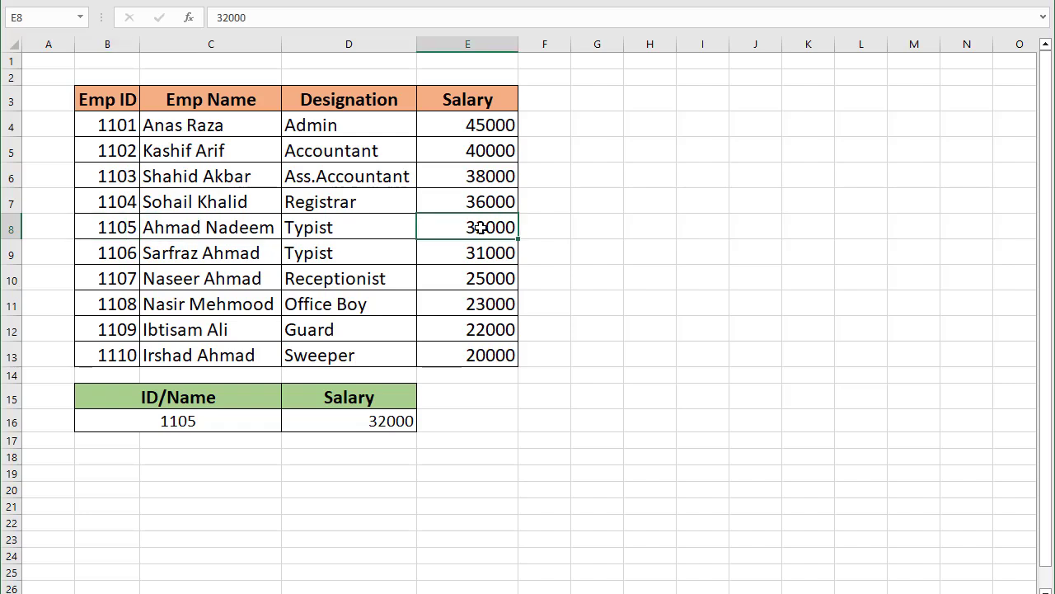
left_click(197, 419)
type("11")
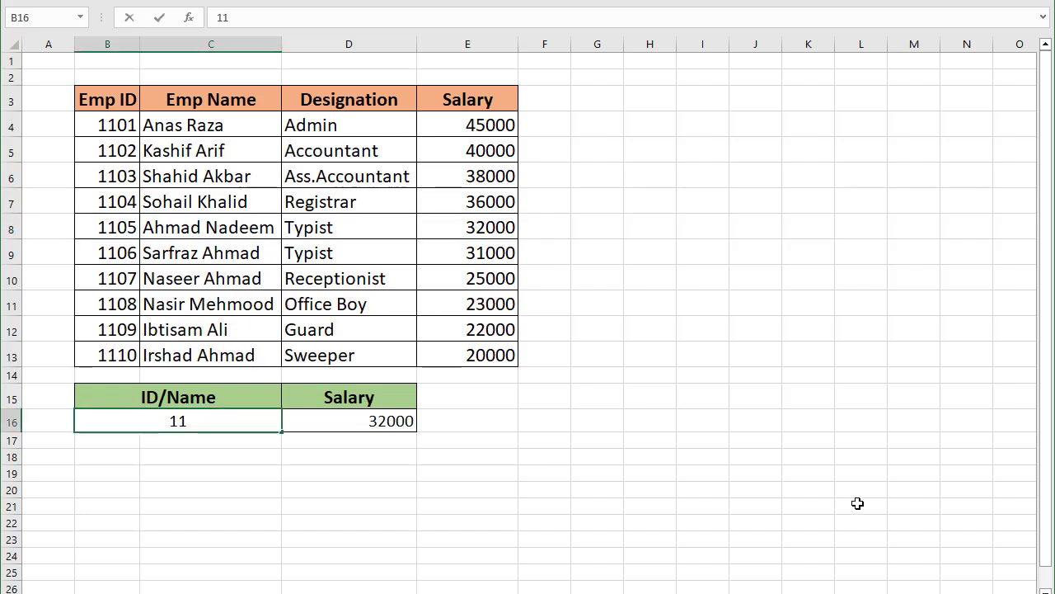
type("10")
key("Tab")
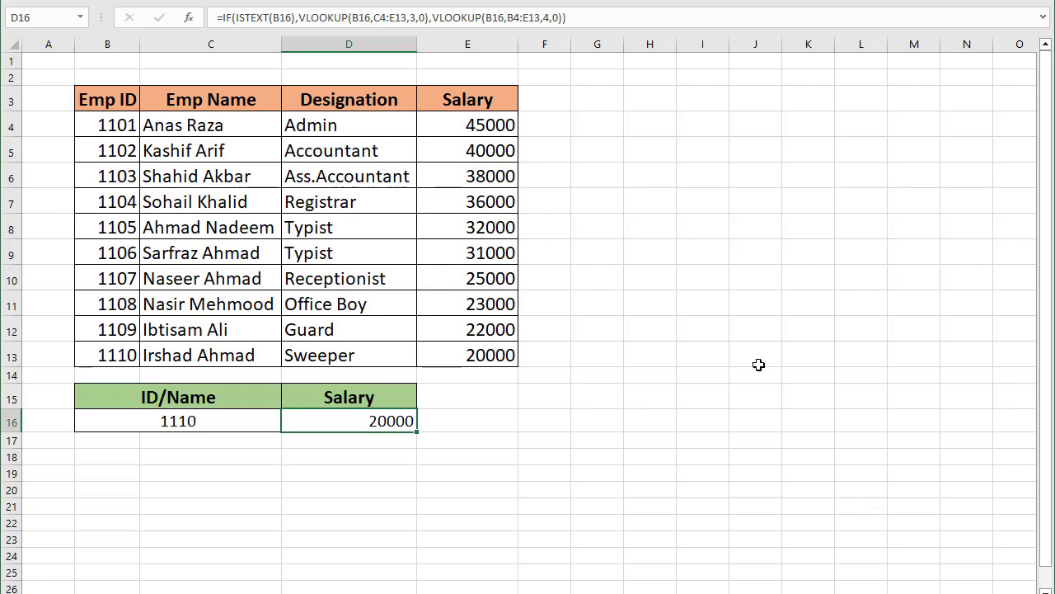
Test the name lookup by entering the full name of the employee from row 4 in B16.
left_click(216, 422)
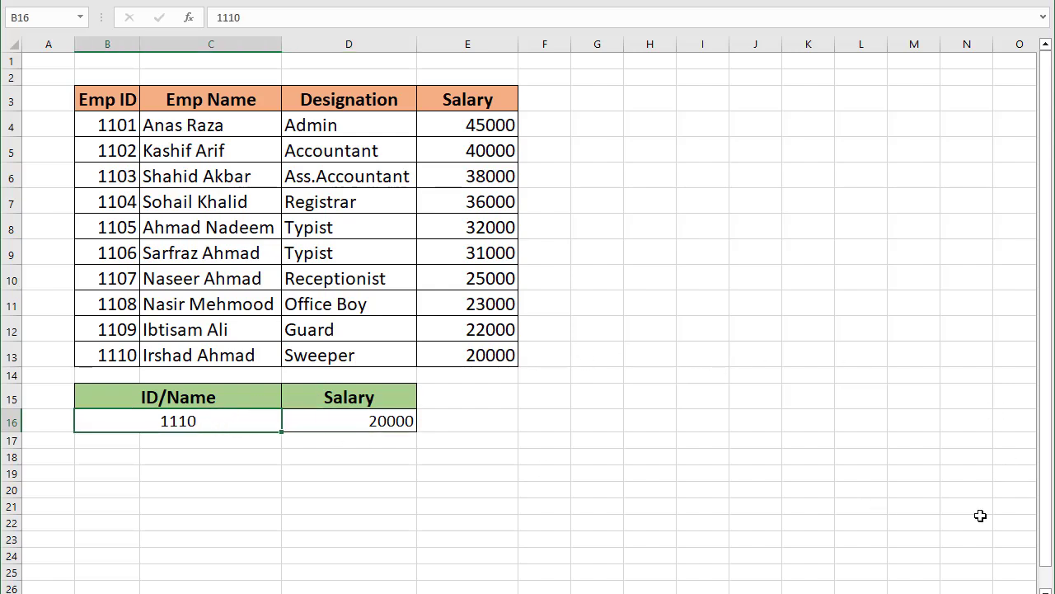
type("Anas Ra")
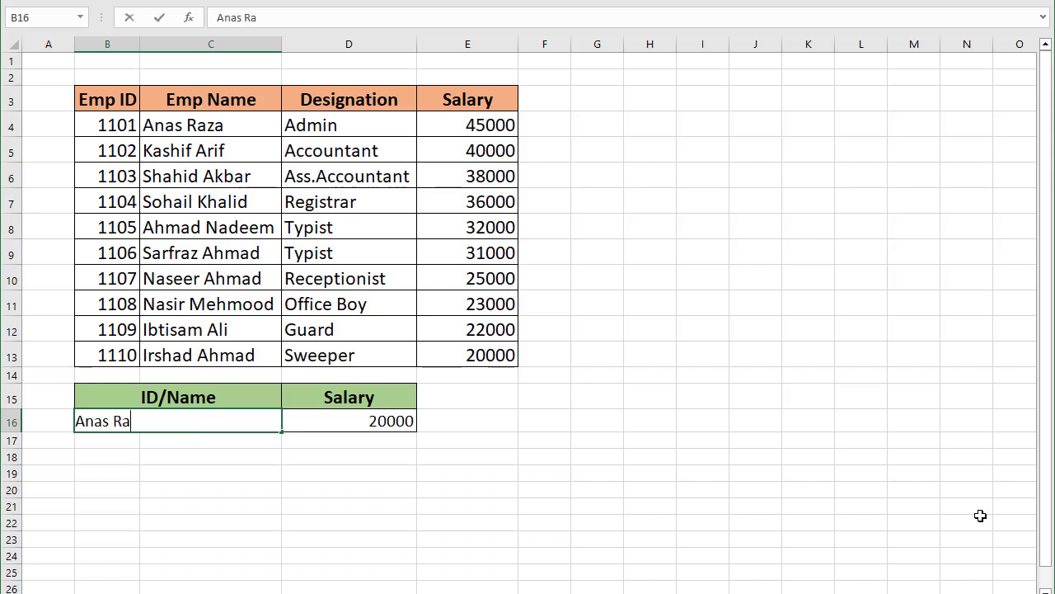
type("za")
key("Return")
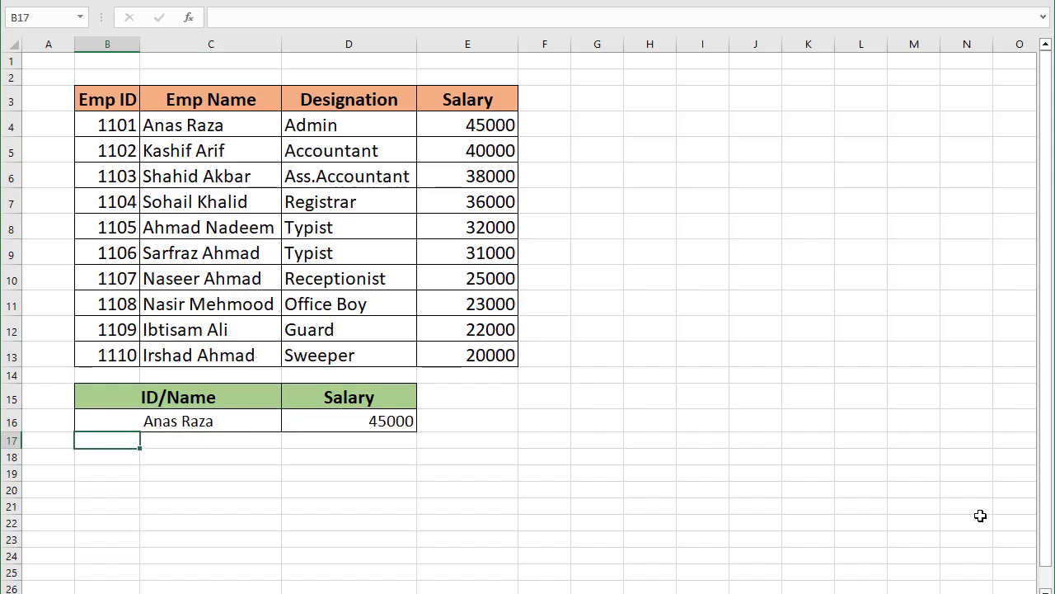